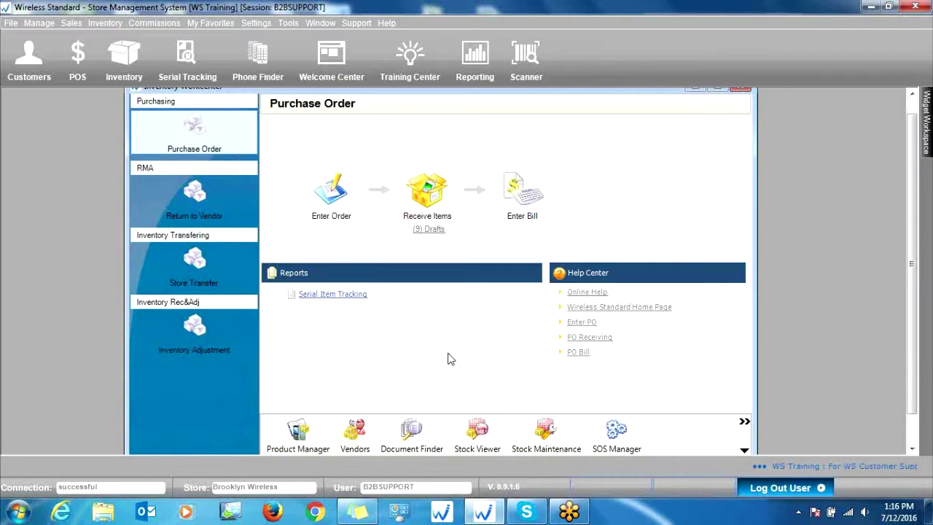
# Search the vendor address book for all active vendors and look through the list.
pyautogui.click(352, 432)
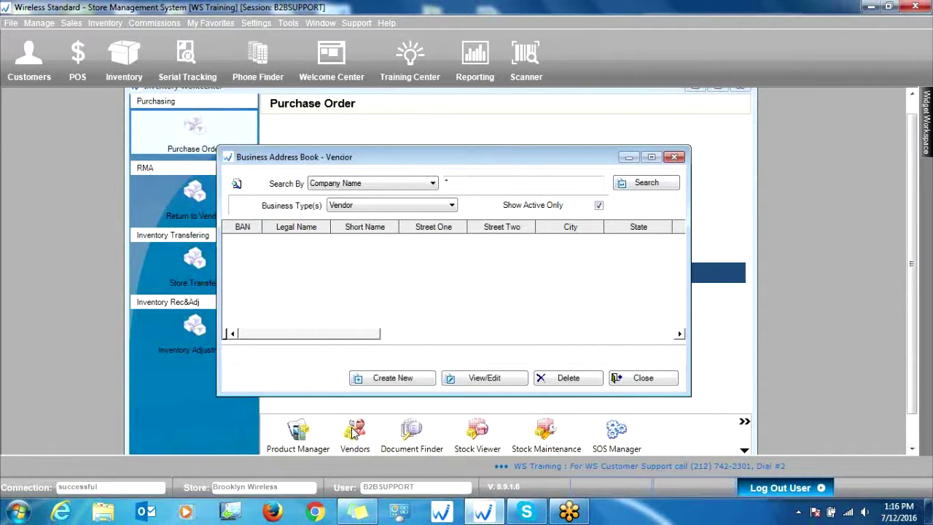
pyautogui.click(650, 184)
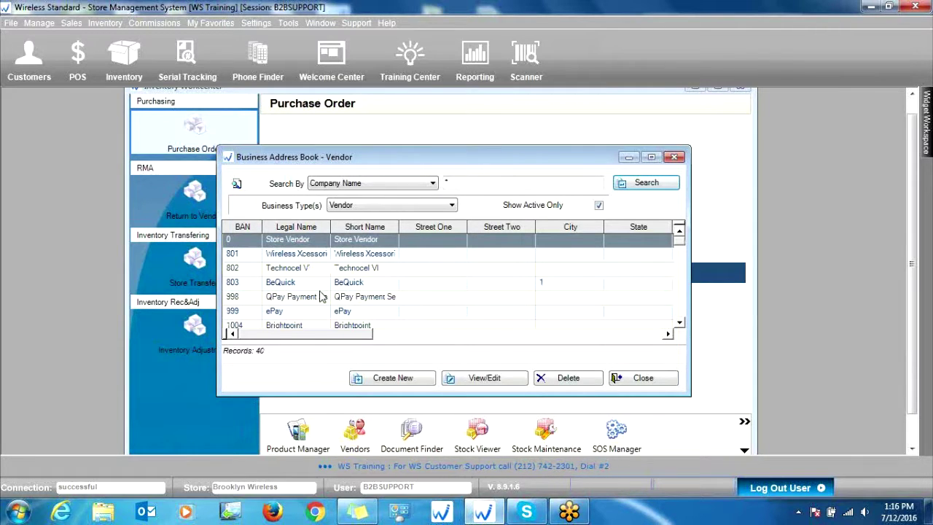
pyautogui.click(679, 323)
pyautogui.click(679, 322)
pyautogui.click(679, 323)
pyautogui.click(679, 323)
pyautogui.click(679, 323)
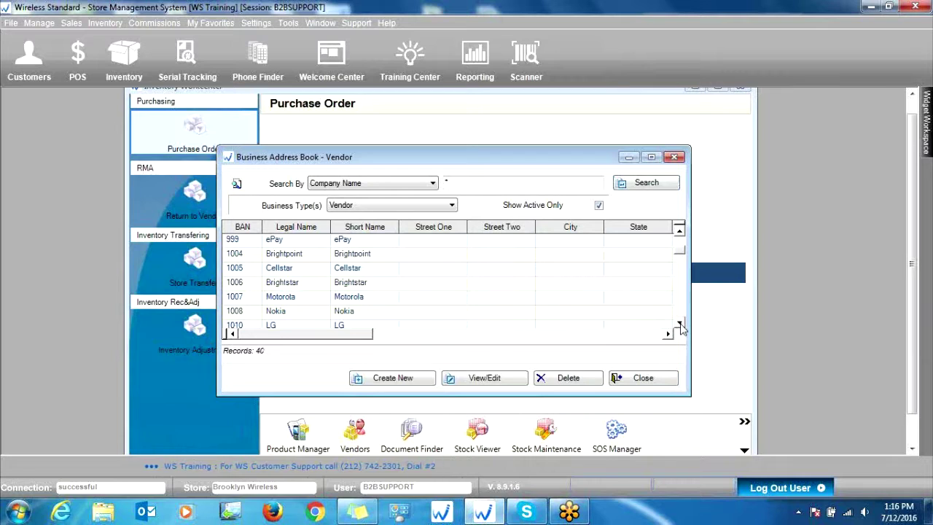
pyautogui.click(679, 323)
pyautogui.click(679, 323)
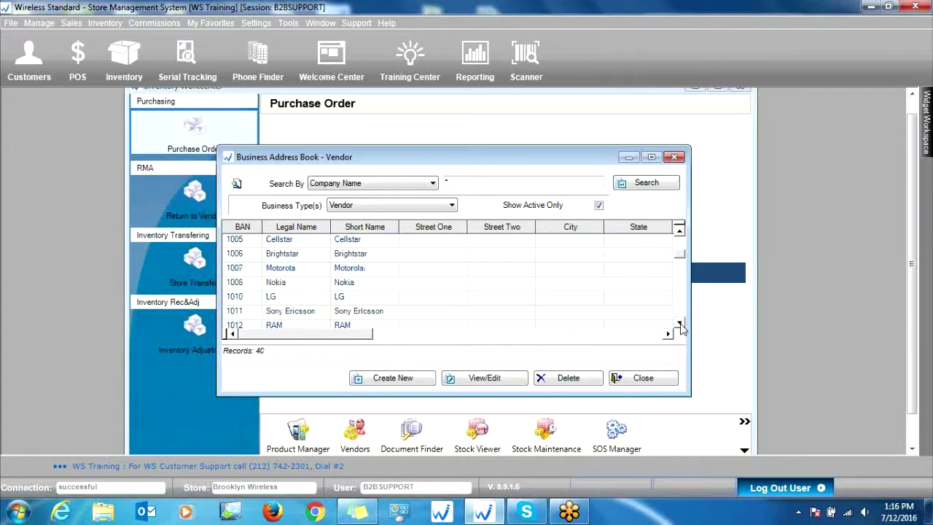
# Review the fields of a blank new-vendor form, and close it and the vendor address book without saving.
pyautogui.click(379, 378)
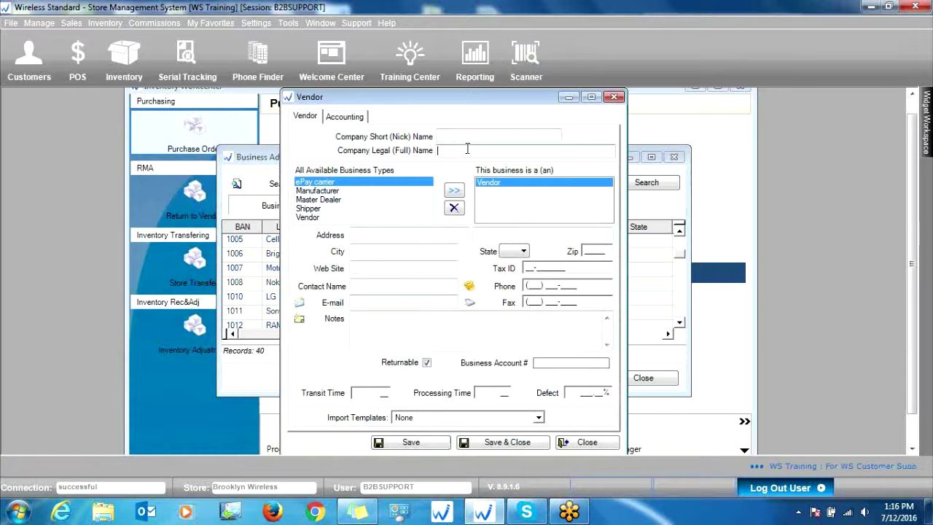
pyautogui.click(419, 234)
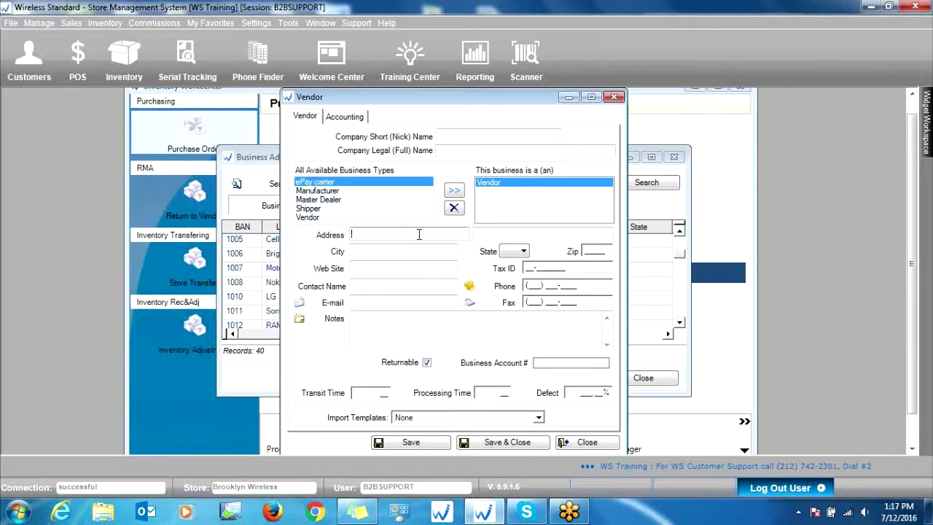
pyautogui.press('Tab')
pyautogui.press('Tab')
pyautogui.press('Tab')
pyautogui.press('Tab')
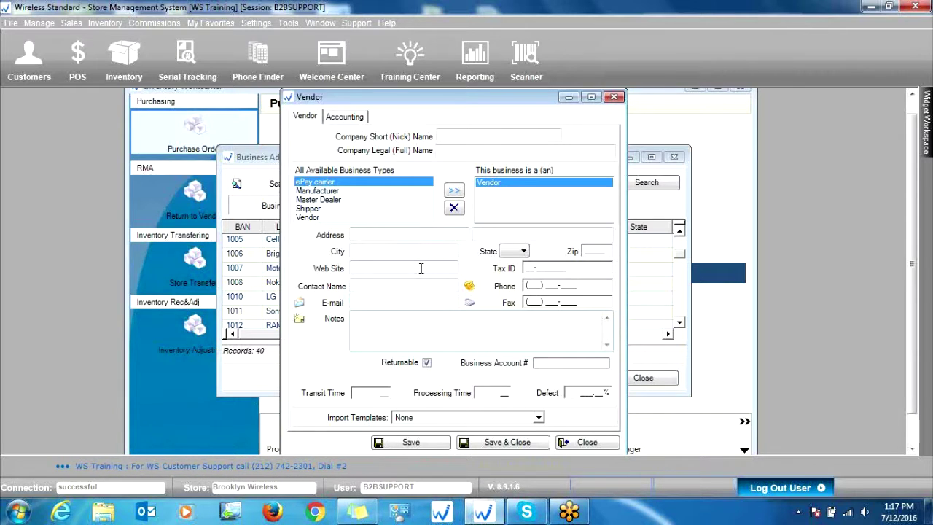
pyautogui.press('Tab')
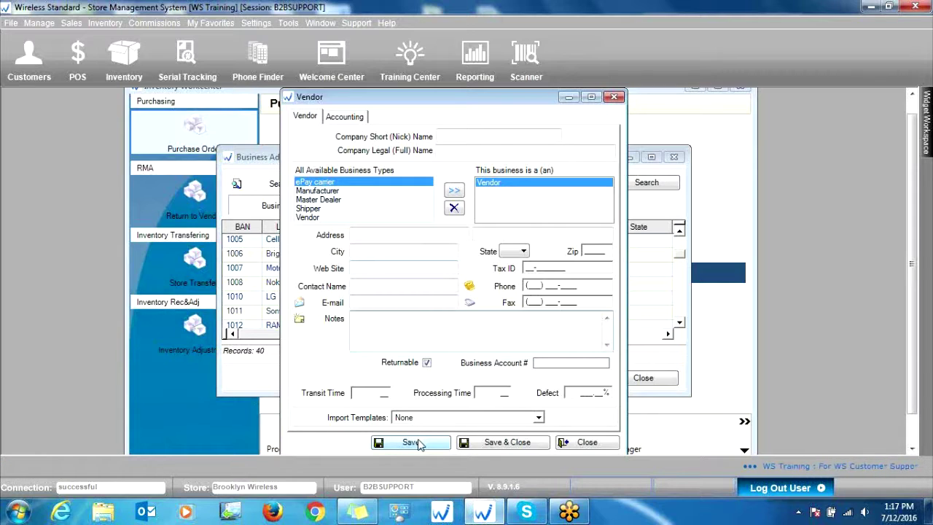
pyautogui.click(615, 97)
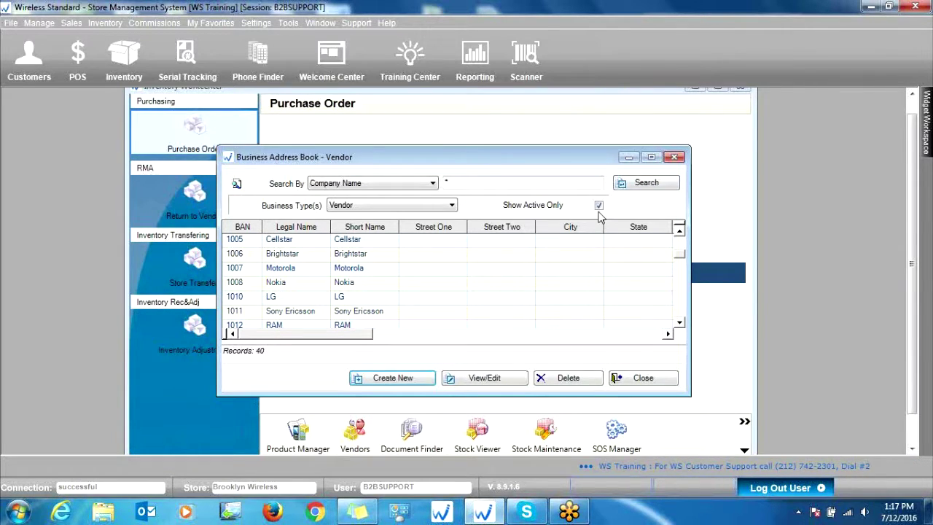
pyautogui.click(675, 158)
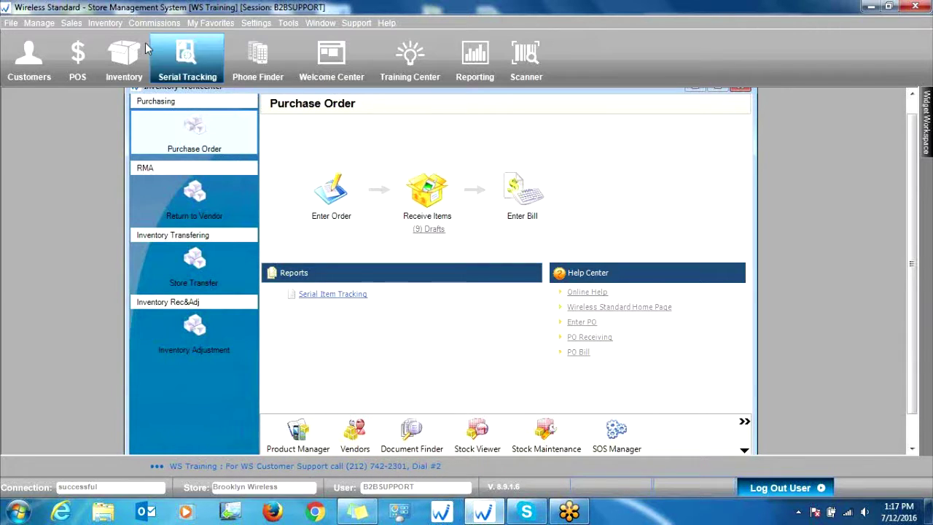
pyautogui.click(11, 23)
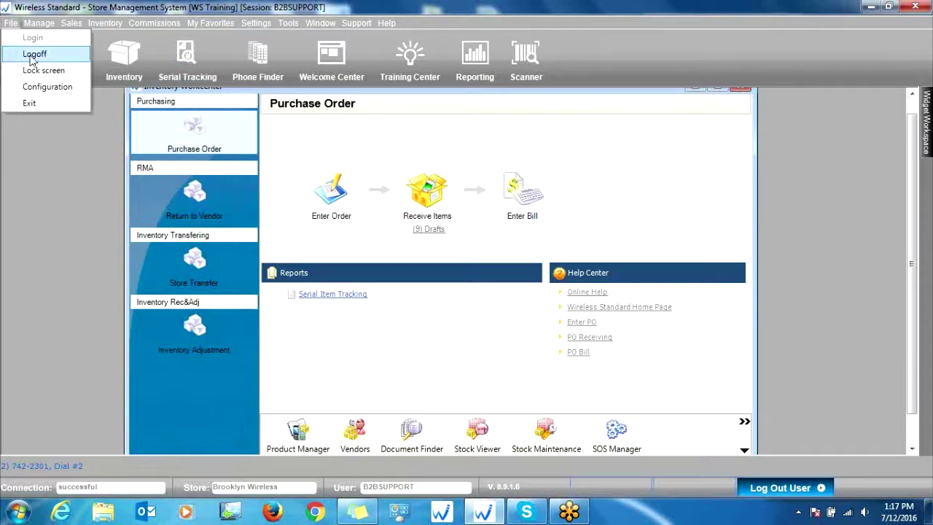
pyautogui.click(368, 145)
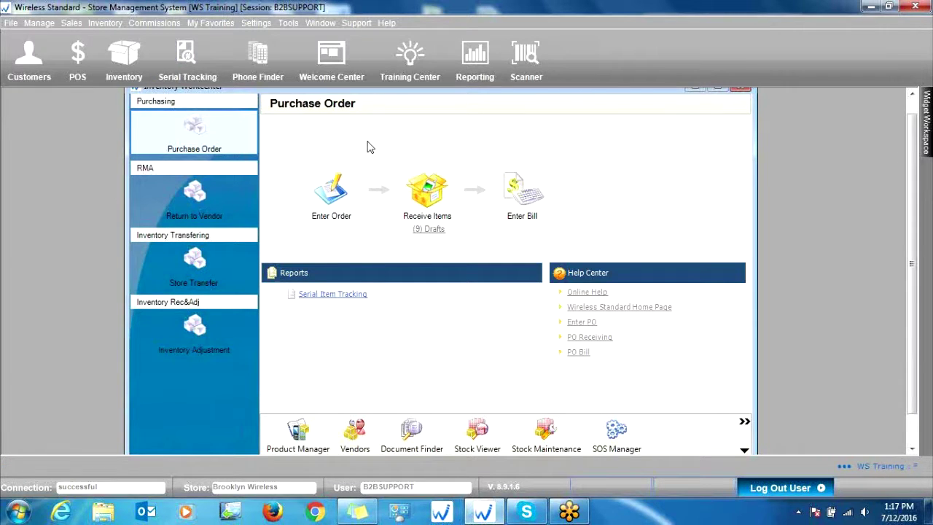
# Create a new purchase order for the vendor alpha comm.
pyautogui.click(332, 191)
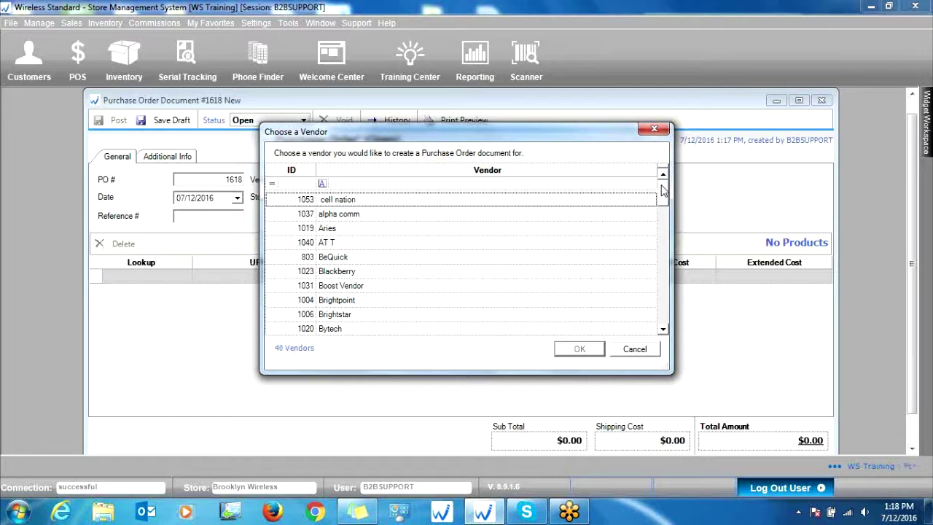
pyautogui.click(428, 215)
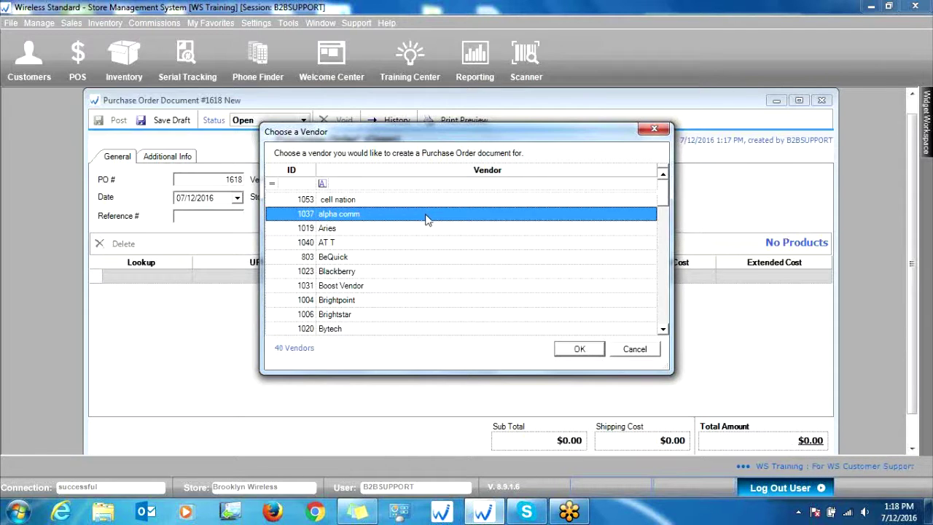
pyautogui.doubleClick(357, 217)
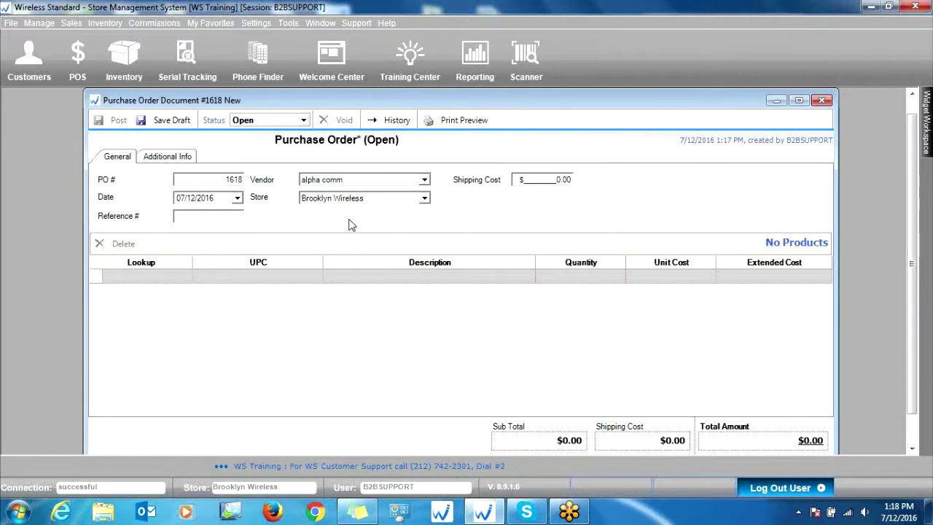
# Add product 1003 (iPhone 5 Case-Michael Kors) to the purchase order with a quantity of 5.
pyautogui.click(163, 275)
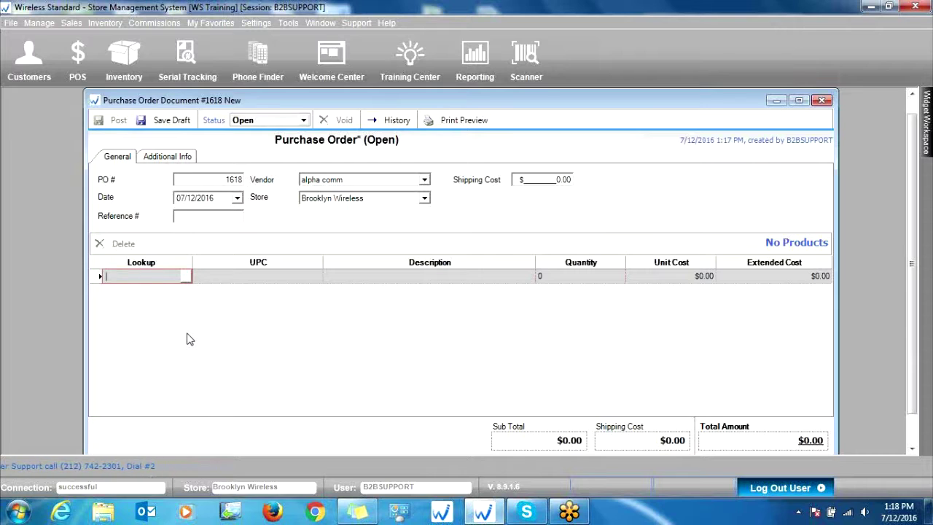
pyautogui.write('1003')
pyautogui.press('Return')
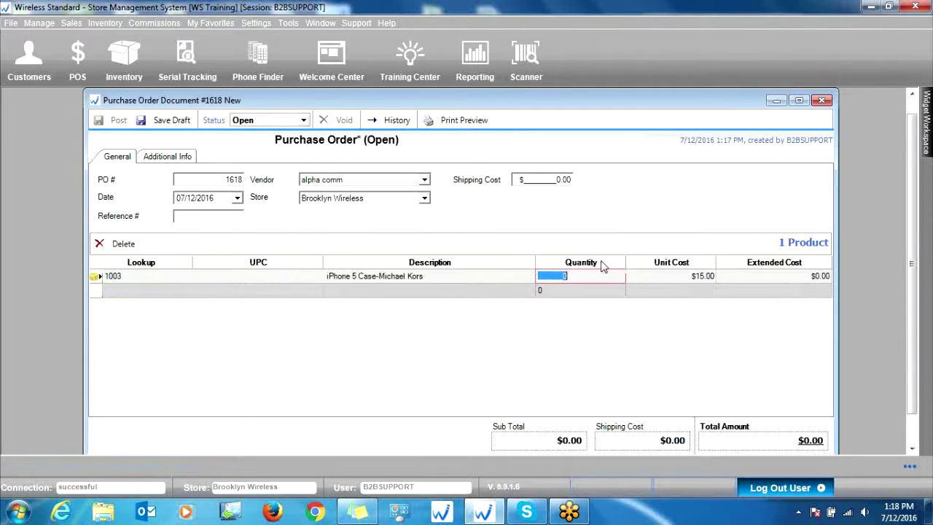
pyautogui.press('Return')
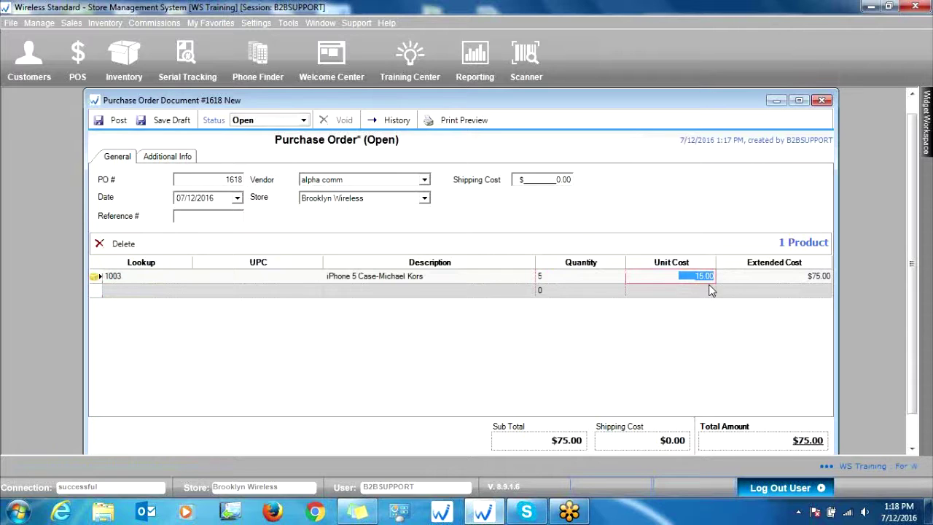
# Add product 1007 (Samsung Galaxy S III) to the purchase order with a quantity of 3.
pyautogui.click(165, 291)
pyautogui.write('1007')
pyautogui.press('Return')
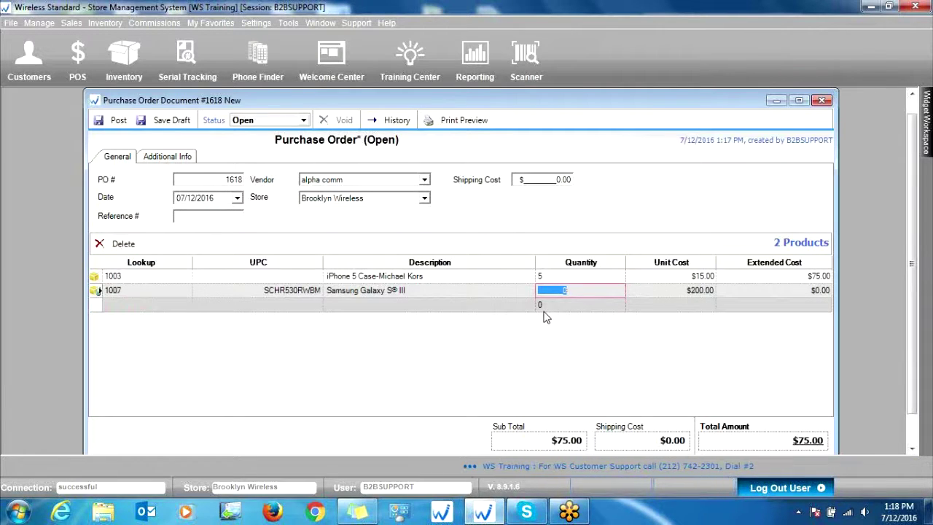
pyautogui.write('3')
pyautogui.press('Return')
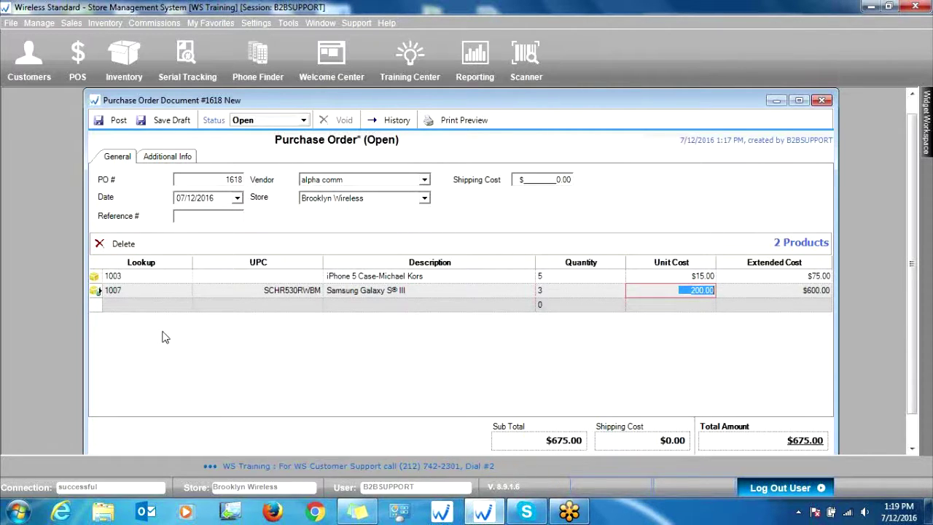
# Enter the reference document number on the alpha comm purchase order and post the order.
pyautogui.moveTo(505, 101); pyautogui.dragTo(461, 109)
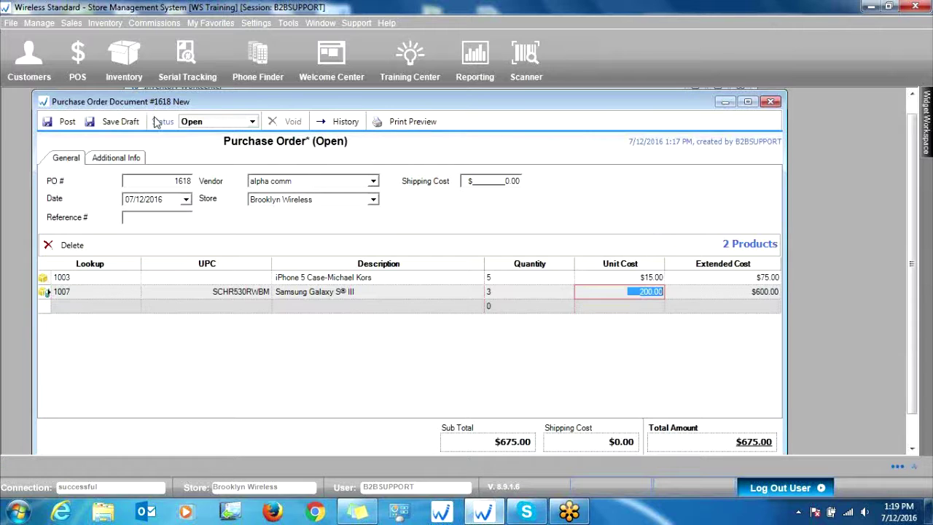
pyautogui.moveTo(178, 101); pyautogui.dragTo(178, 100)
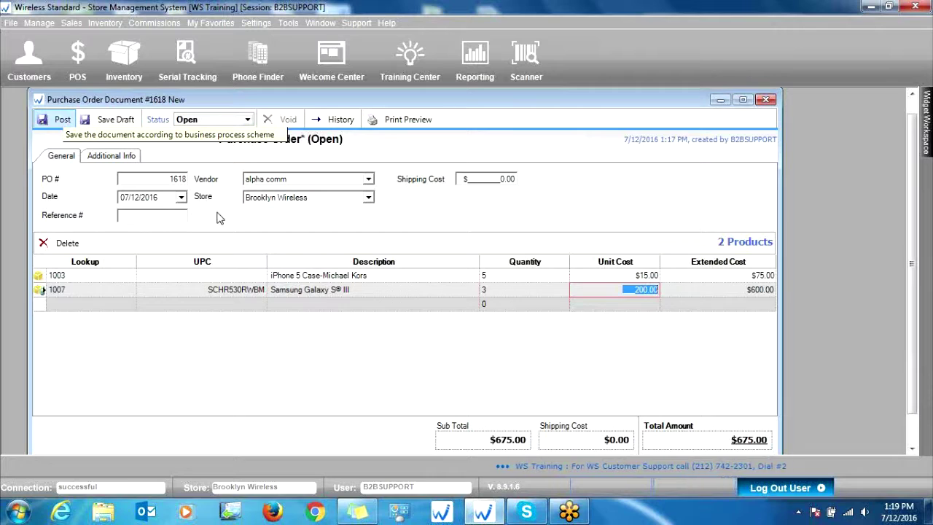
pyautogui.click(185, 219)
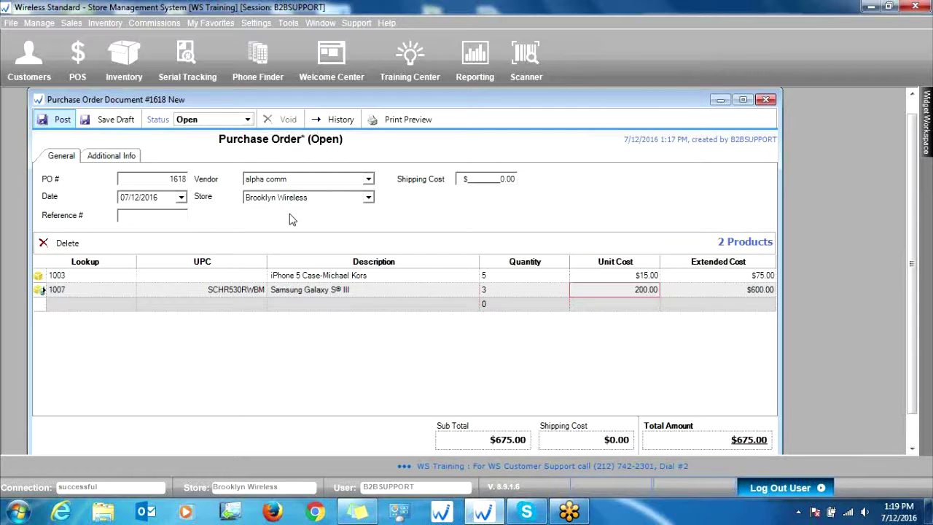
pyautogui.click(185, 214)
pyautogui.write('83')
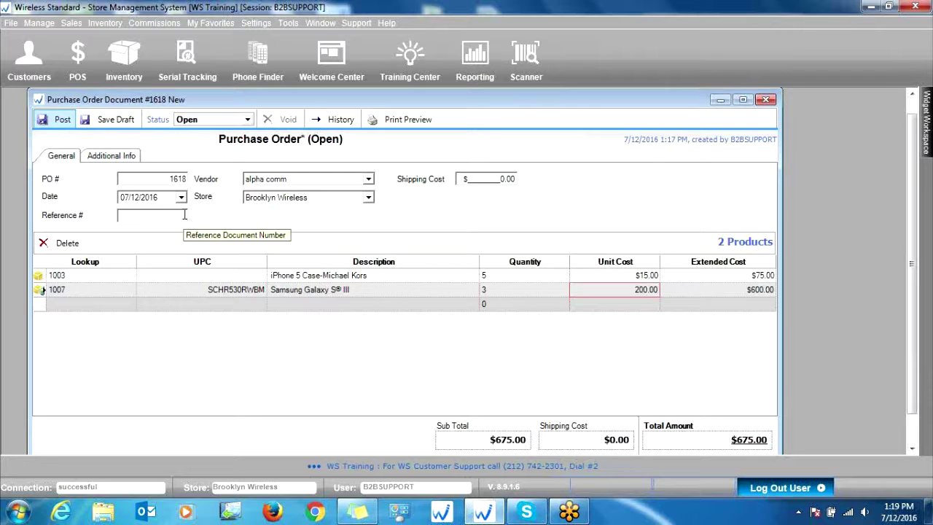
pyautogui.write('0')
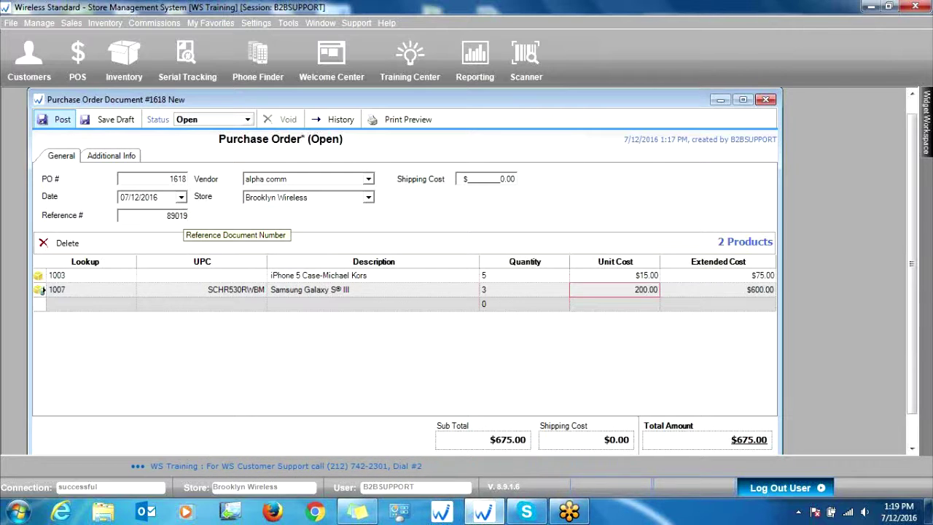
pyautogui.write('19')
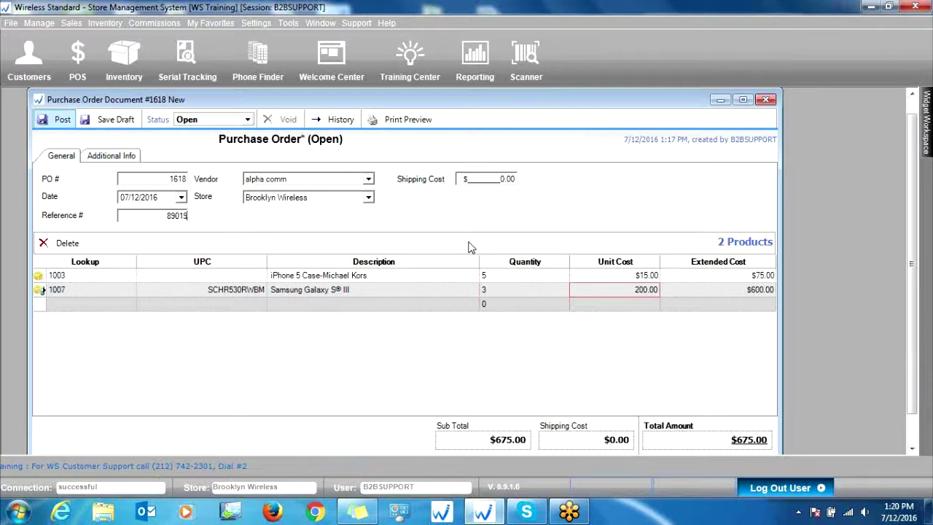
pyautogui.click(55, 121)
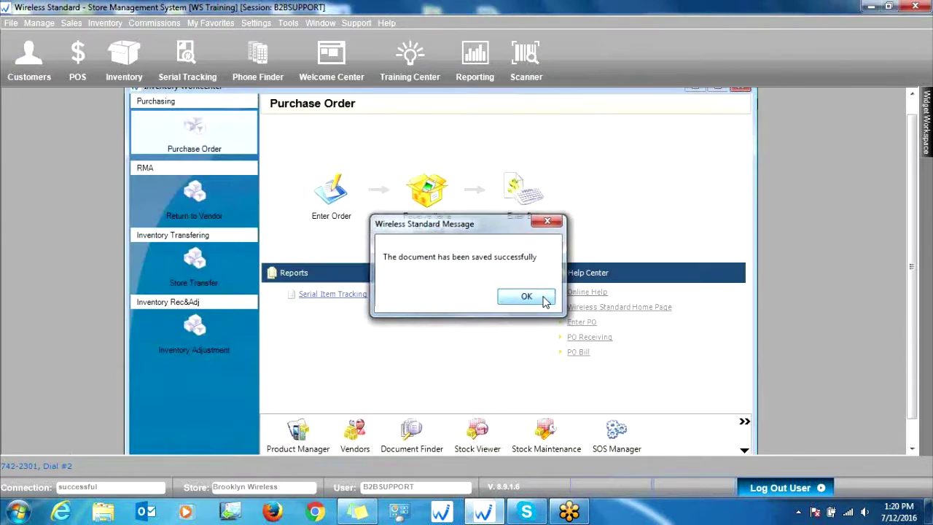
pyautogui.click(544, 299)
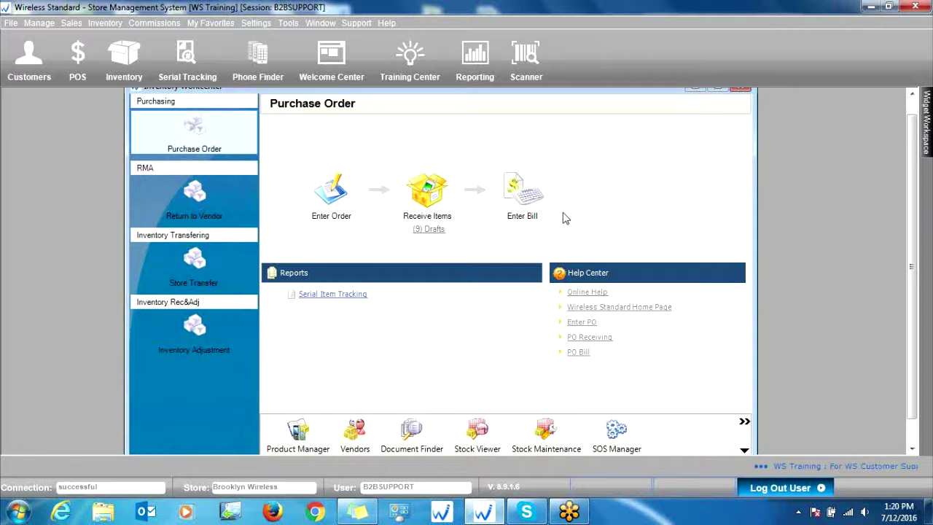
pyautogui.click(331, 195)
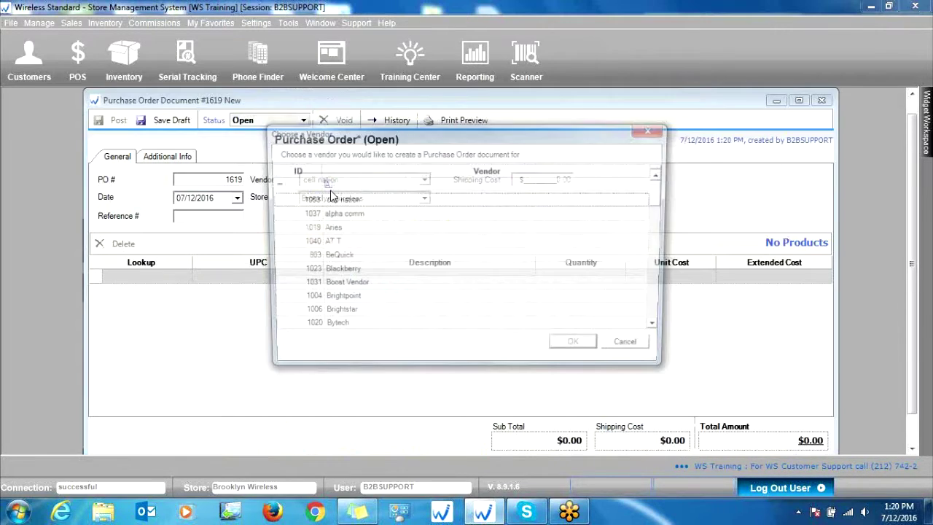
pyautogui.doubleClick(364, 215)
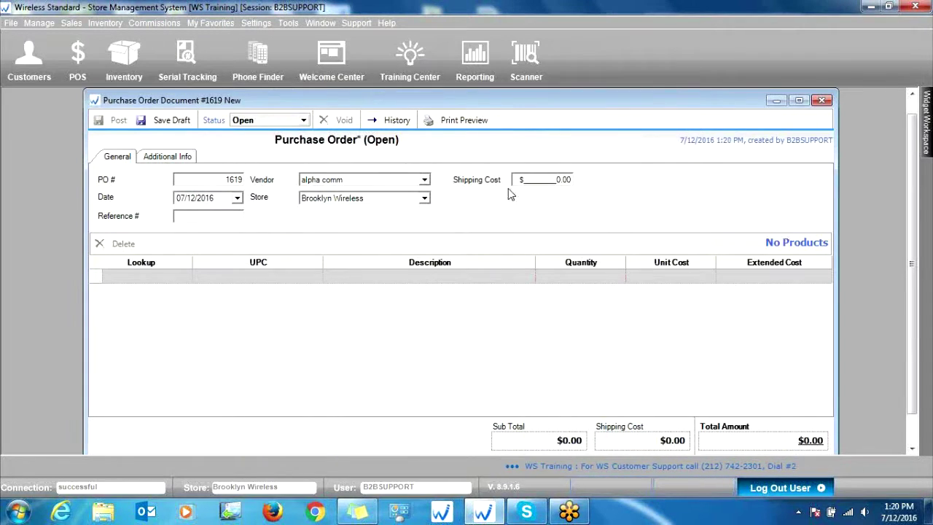
pyautogui.click(207, 216)
pyautogui.click(138, 275)
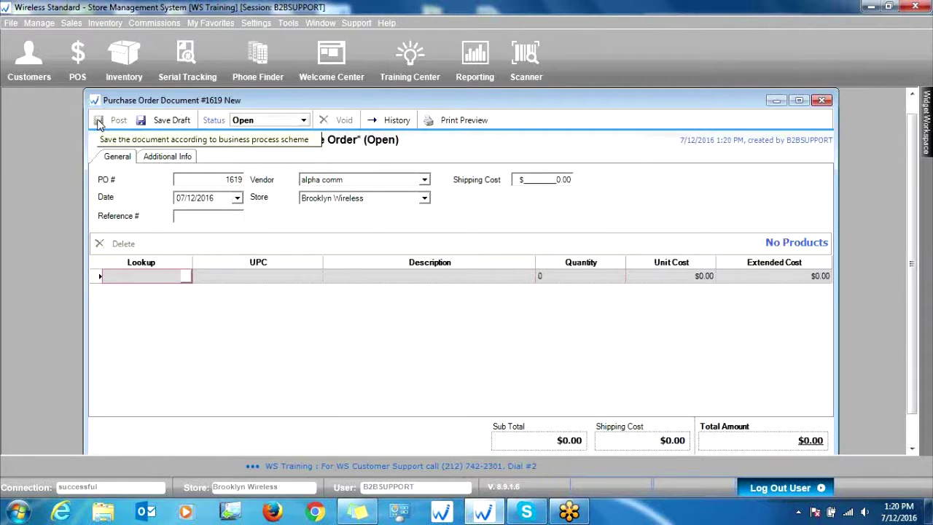
pyautogui.moveTo(641, 102); pyautogui.dragTo(487, 121)
pyautogui.click(665, 110)
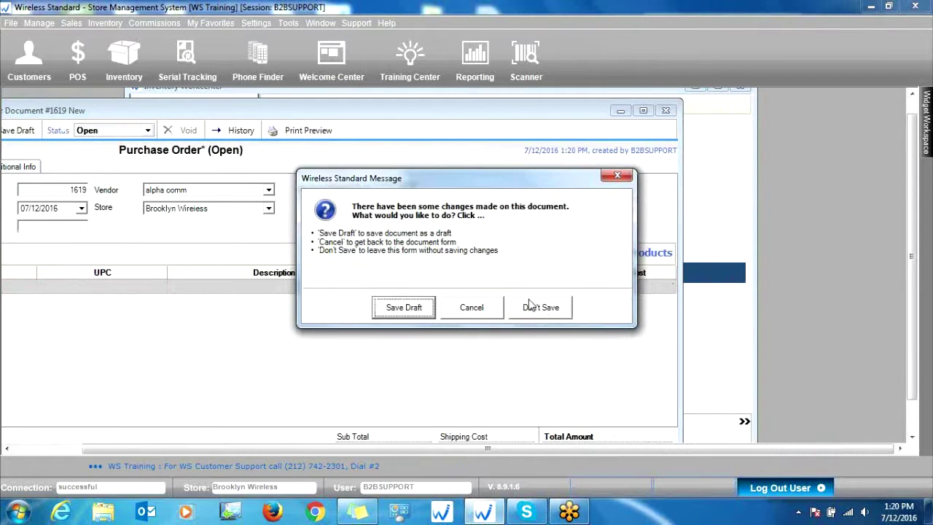
pyautogui.click(530, 306)
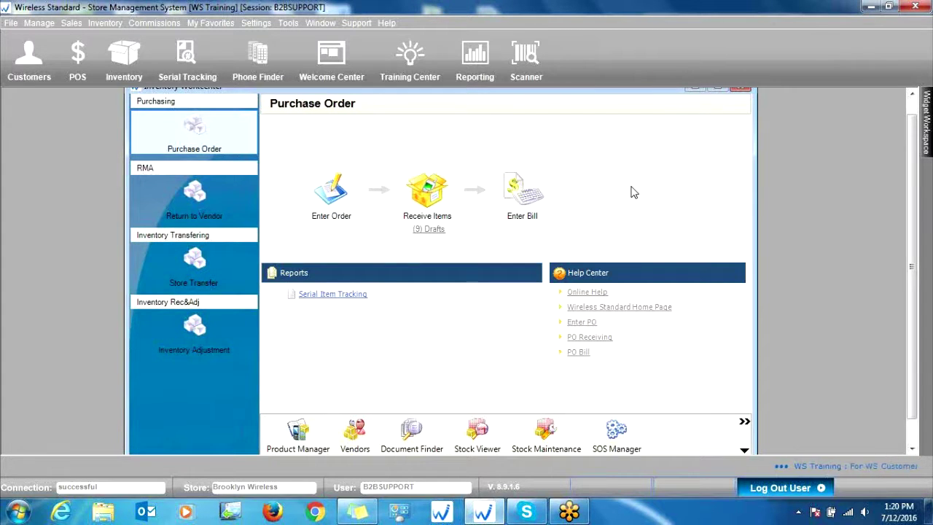
# Start receiving items for the vendor alpha comm and load its open purchase order dated 07/12/2016 into the receiving document.
pyautogui.click(432, 188)
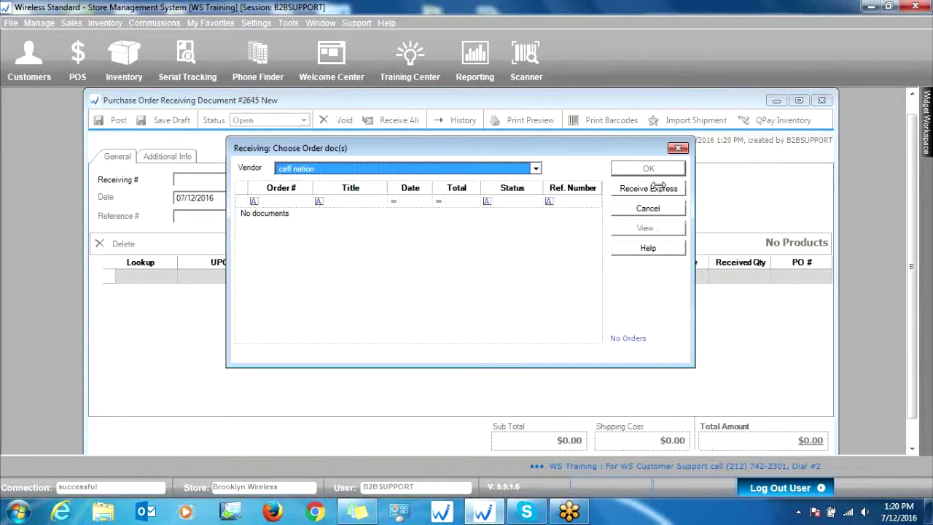
pyautogui.moveTo(655, 190)
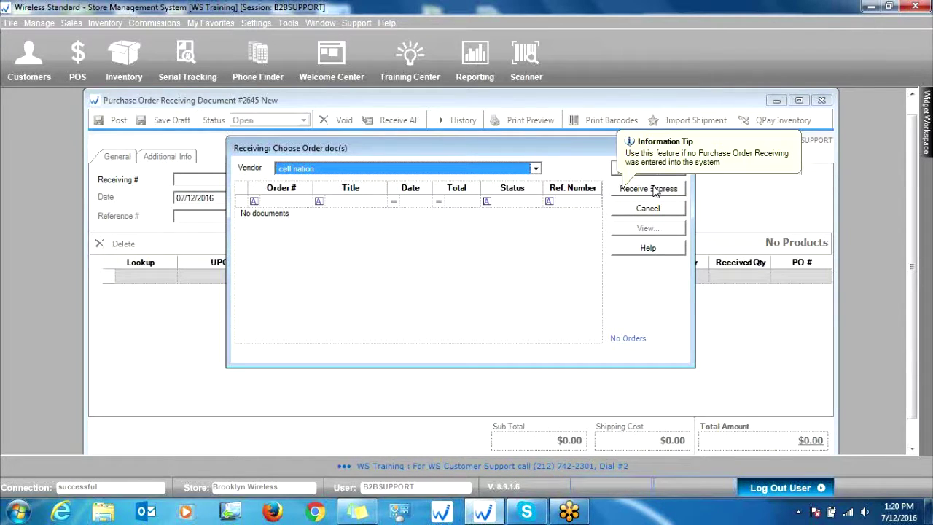
pyautogui.hotkey('alt', 'Down')
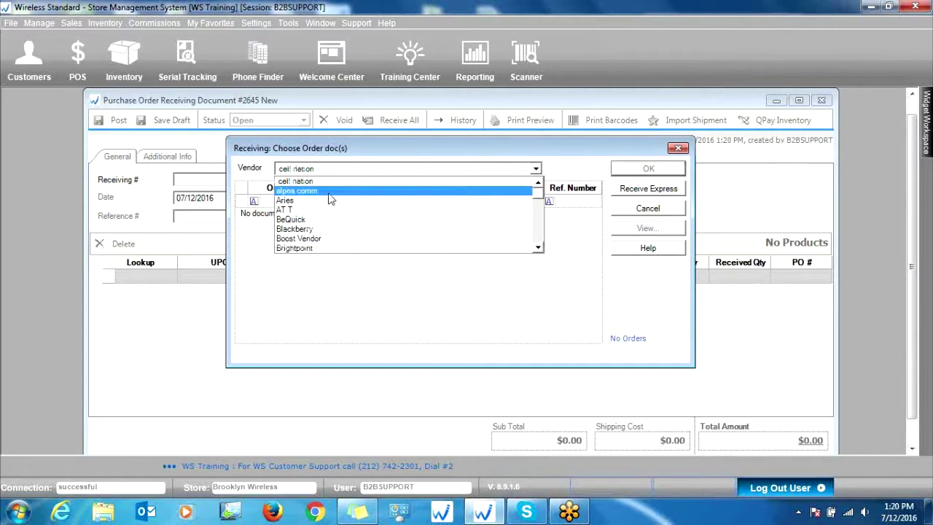
pyautogui.click(288, 191)
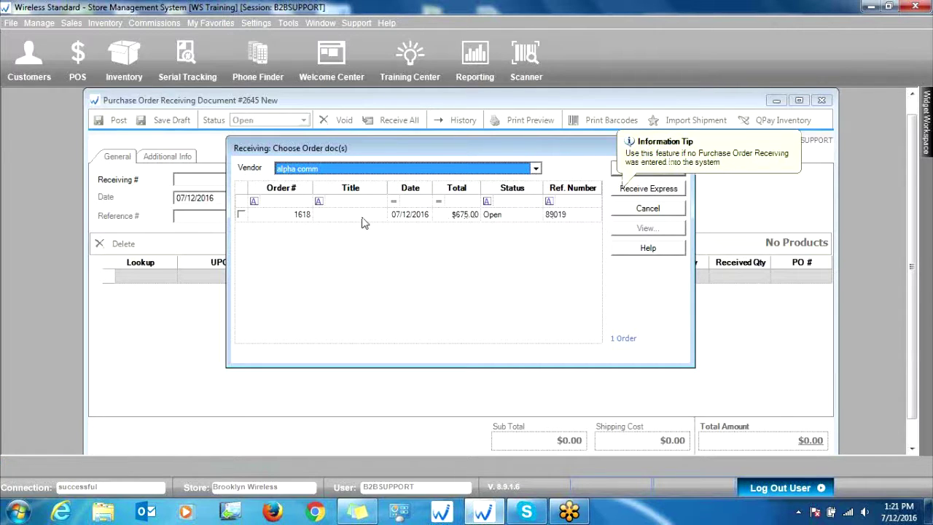
pyautogui.click(241, 215)
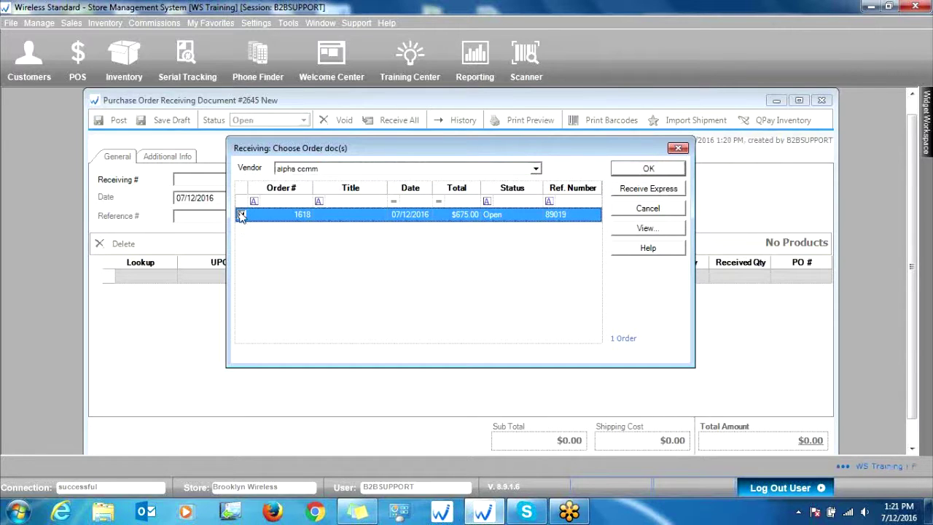
pyautogui.click(648, 169)
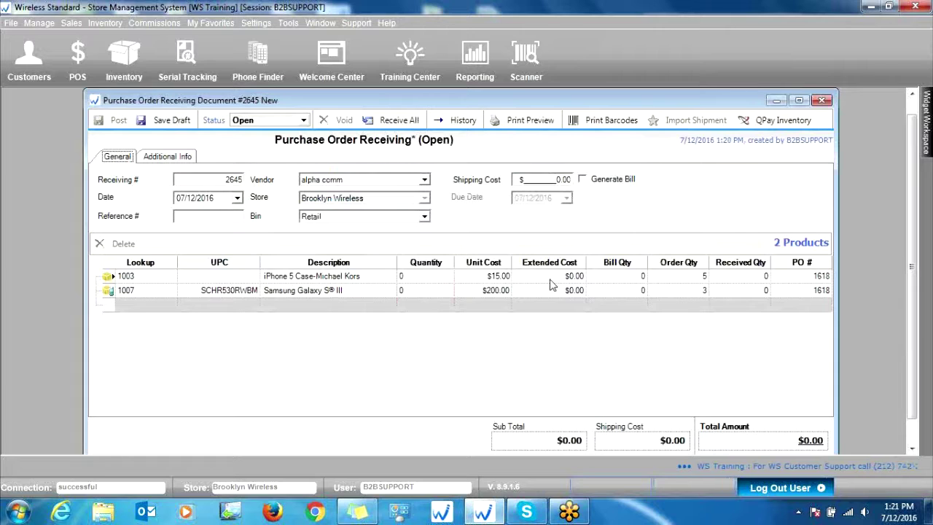
# Set the received quantity of product 1003 (iPhone 5 Case-Michael Kors) to 5.
pyautogui.moveTo(548, 101); pyautogui.dragTo(489, 107)
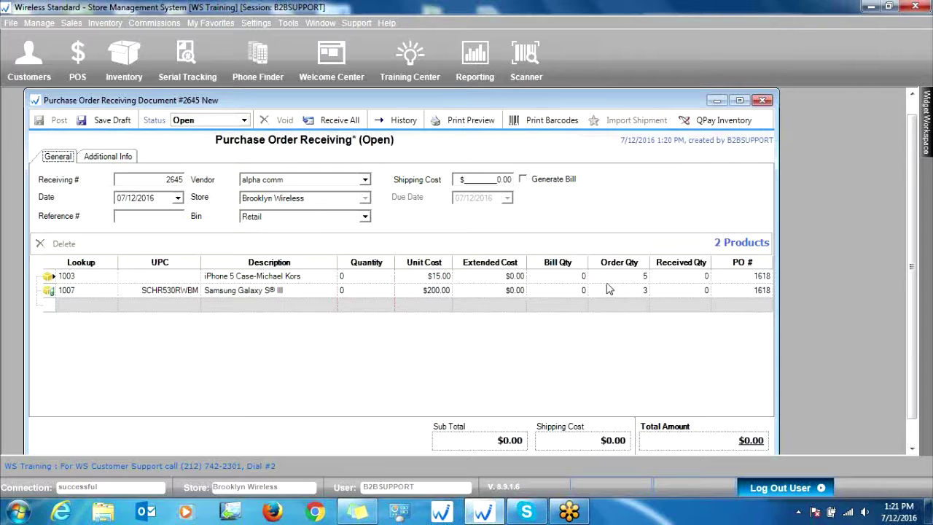
pyautogui.click(366, 276)
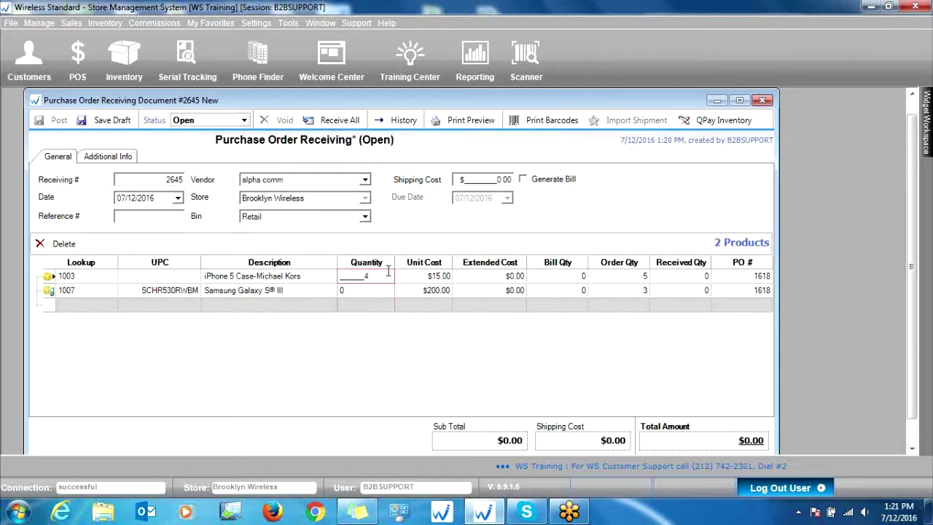
pyautogui.press('BackSpace')
pyautogui.write('5')
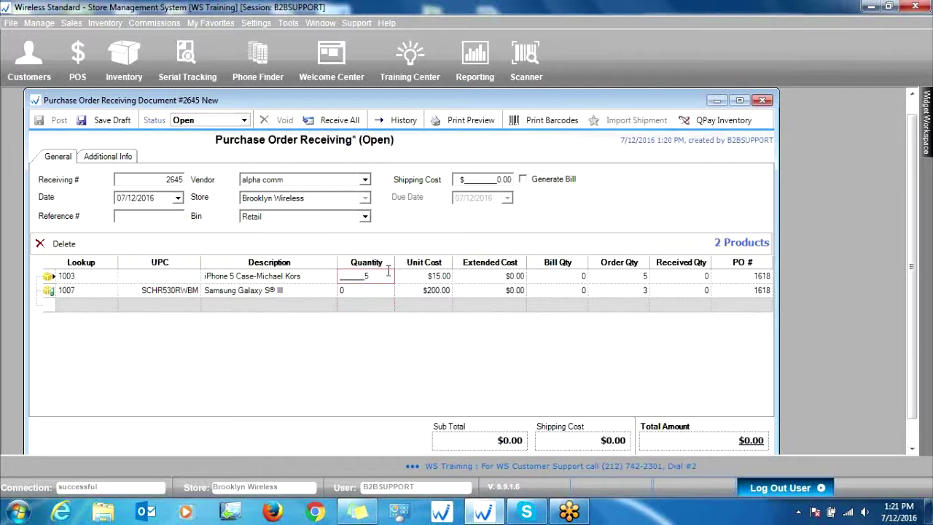
pyautogui.press('Tab')
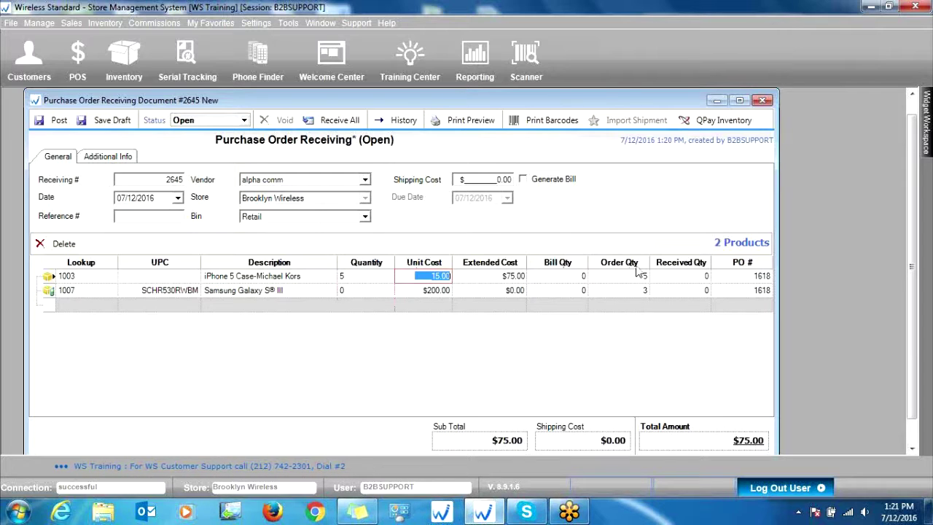
pyautogui.click(356, 290)
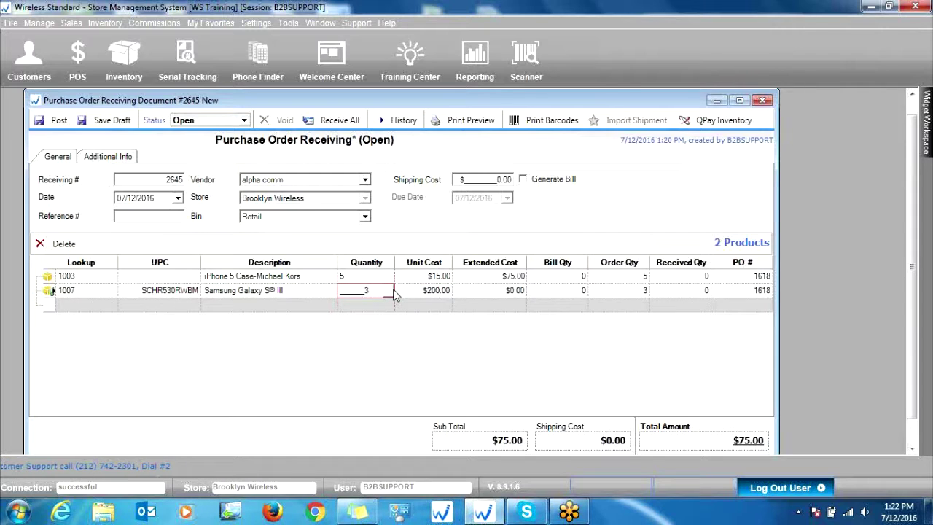
pyautogui.press('Return')
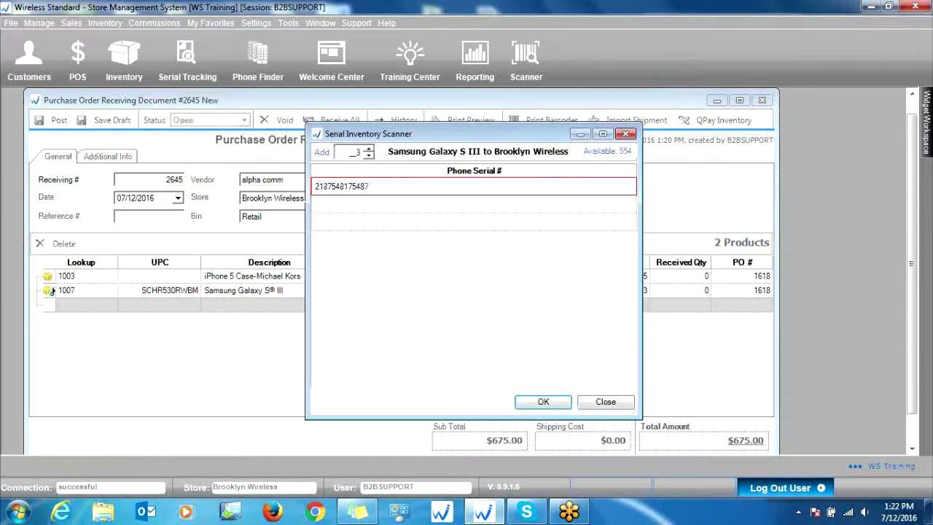
pyautogui.press('Return')
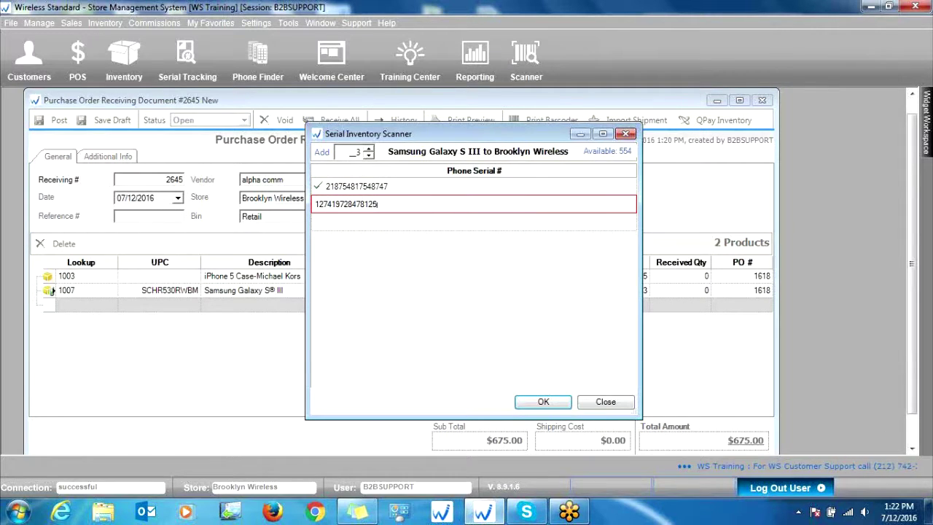
pyautogui.press('Return')
pyautogui.write('71254817254182745')
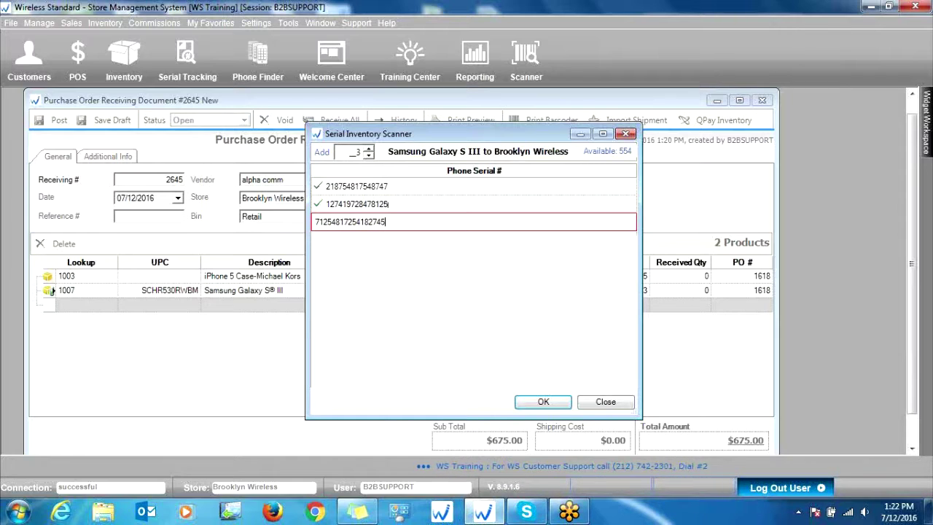
pyautogui.press('Return')
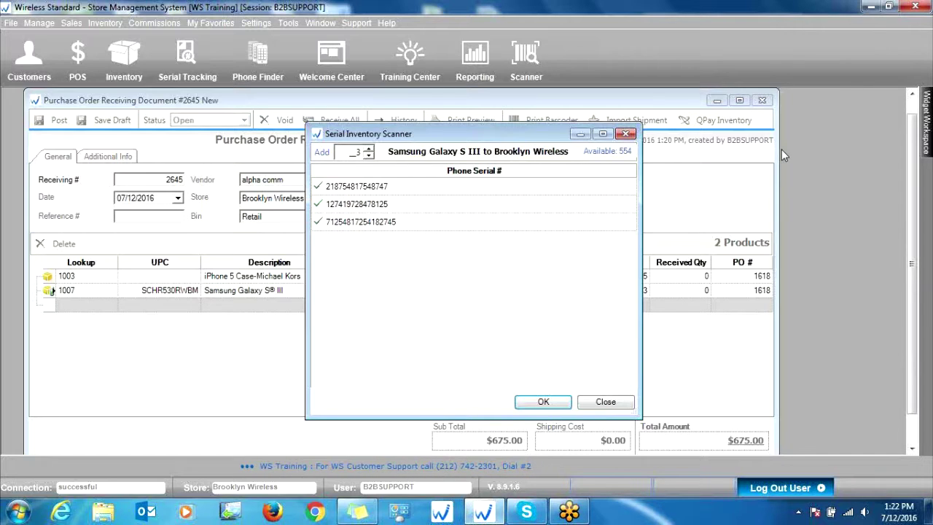
pyautogui.click(571, 254)
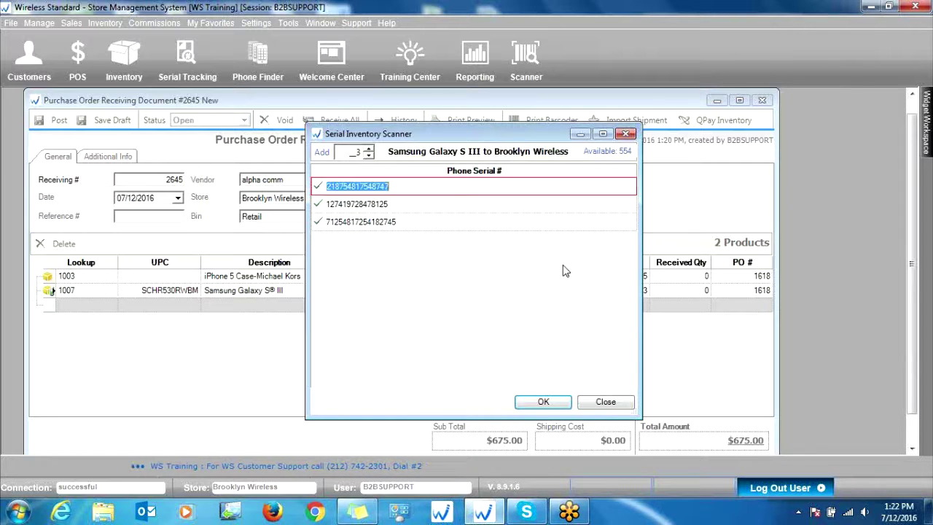
pyautogui.click(542, 401)
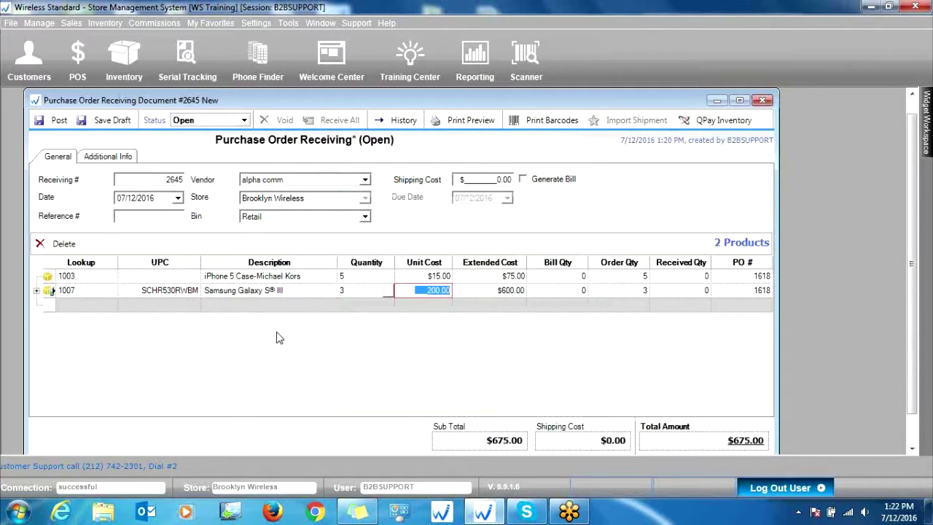
# Review the serials listed under product 1007 and post the receiving document without registering them in the QPay Inventory Management System.
pyautogui.click(37, 291)
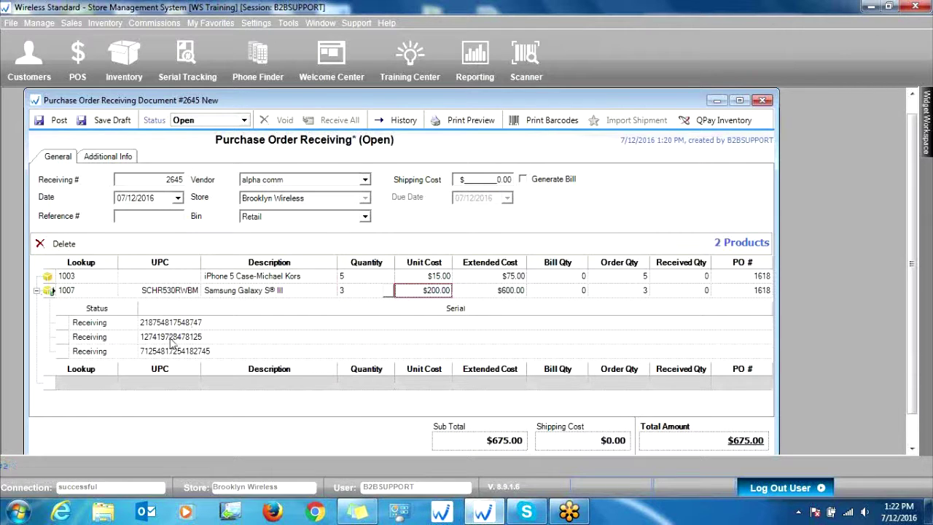
pyautogui.click(37, 291)
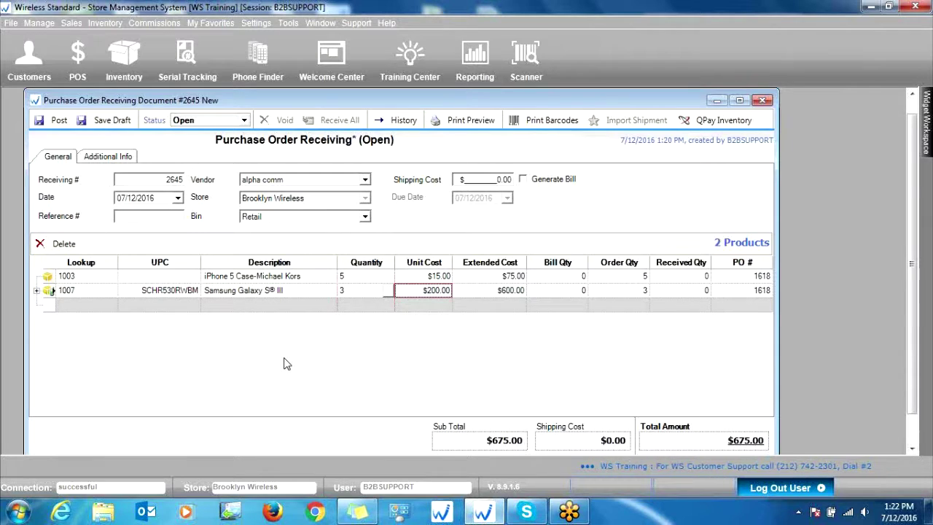
pyautogui.click(58, 122)
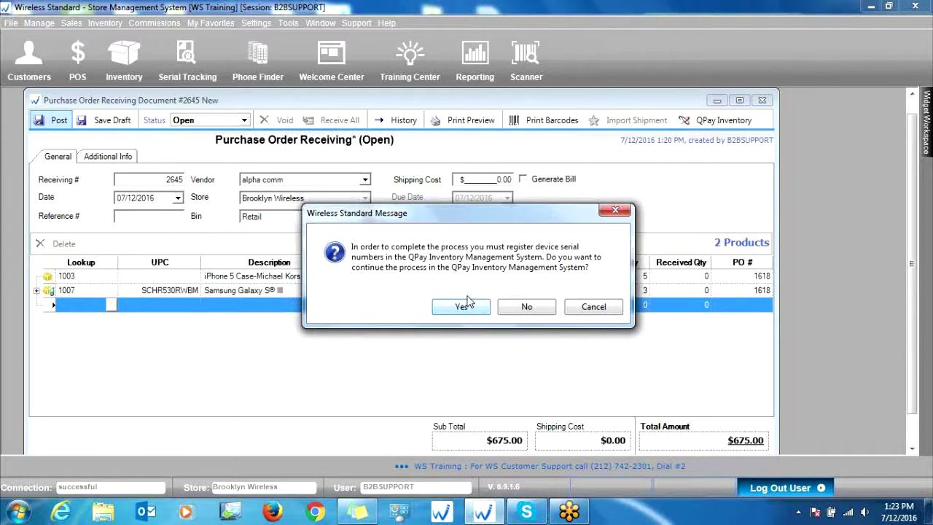
pyautogui.click(529, 308)
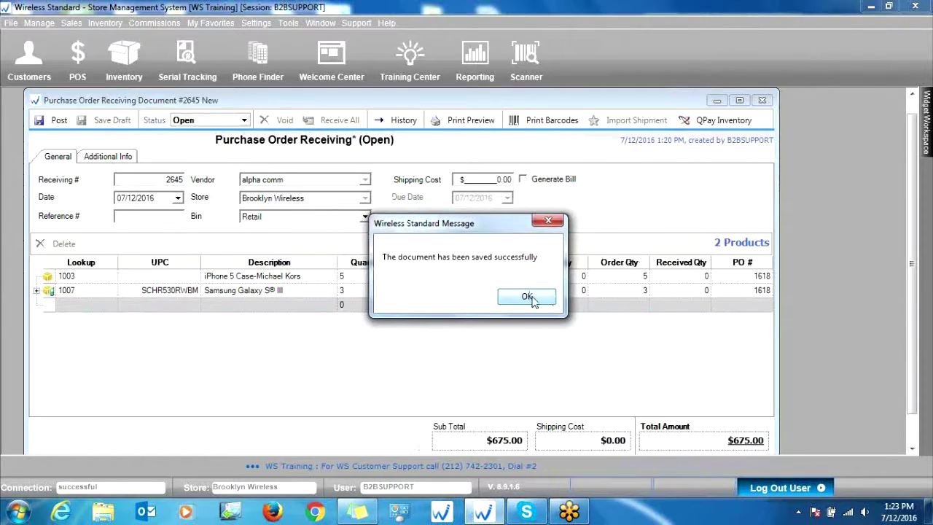
pyautogui.click(527, 296)
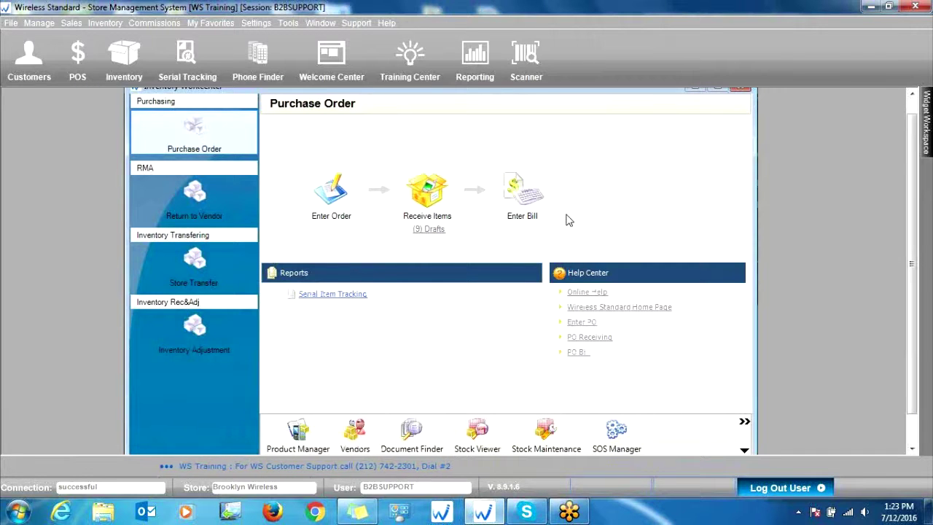